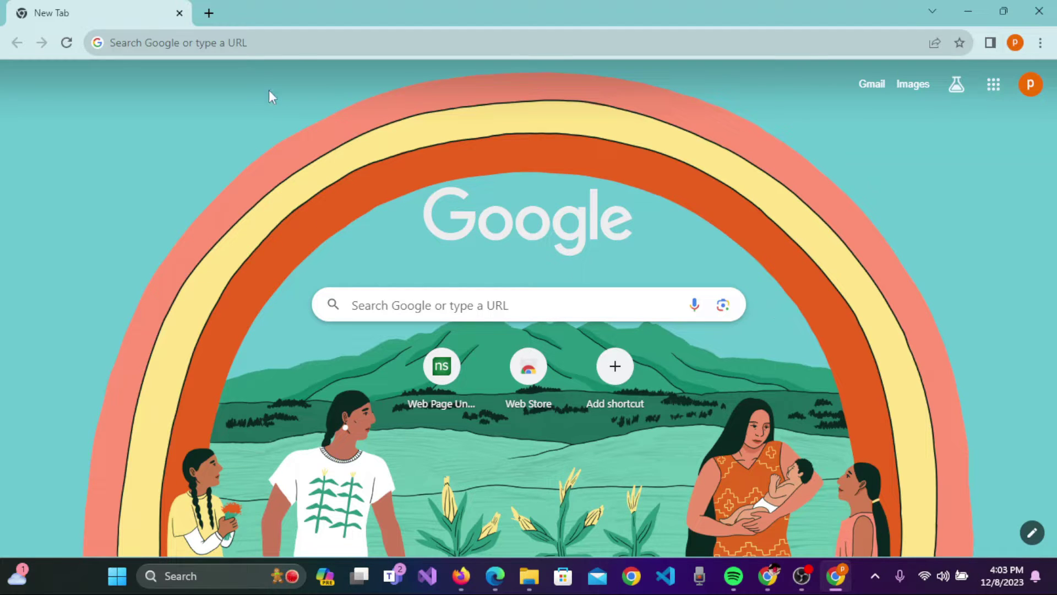
Go to xbox.com from the address bar.
left_click(289, 47)
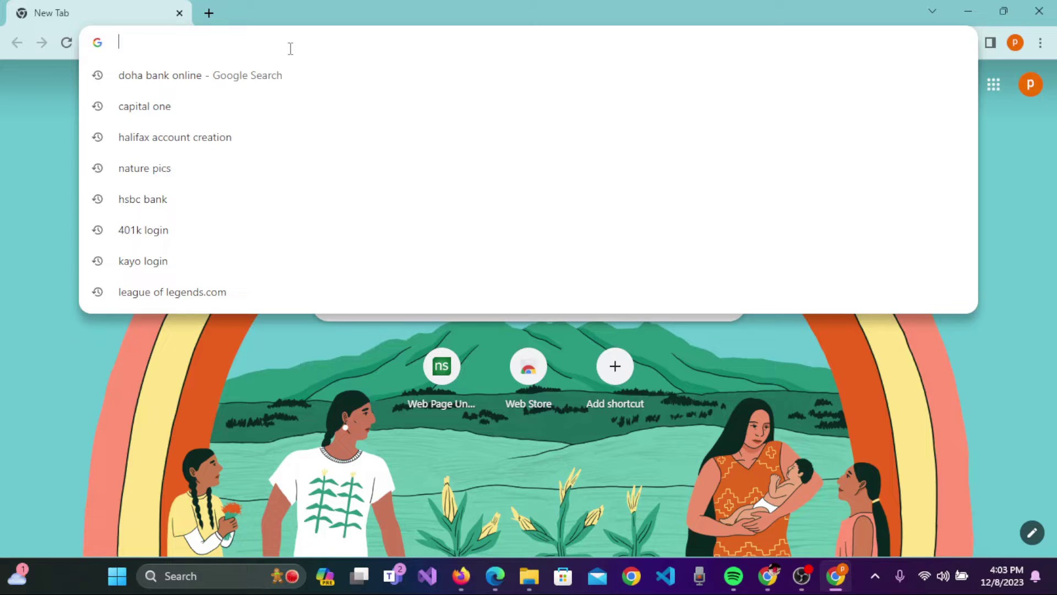
type("xbox.co")
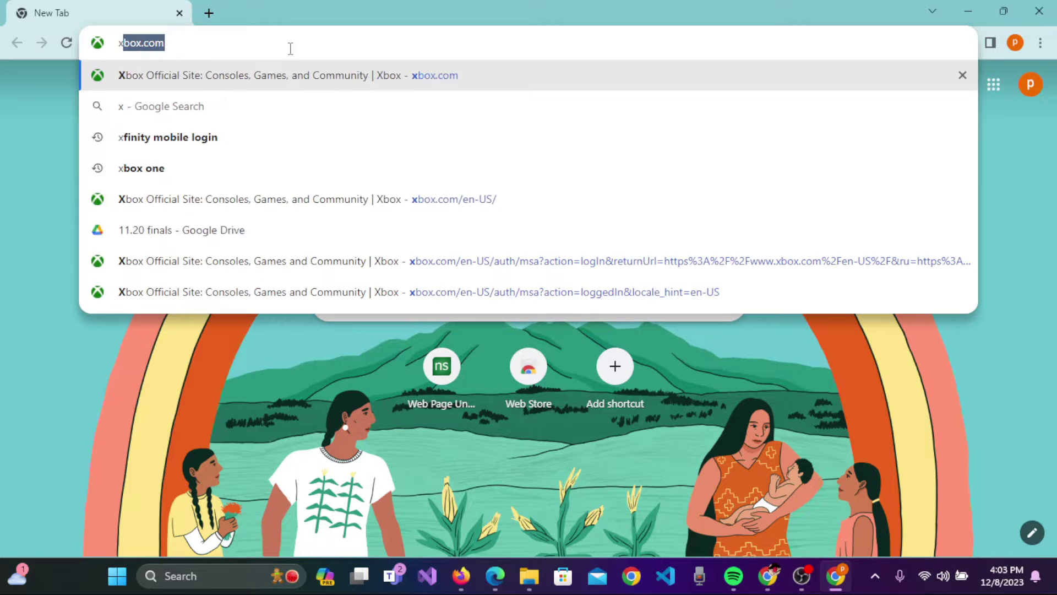
type("m")
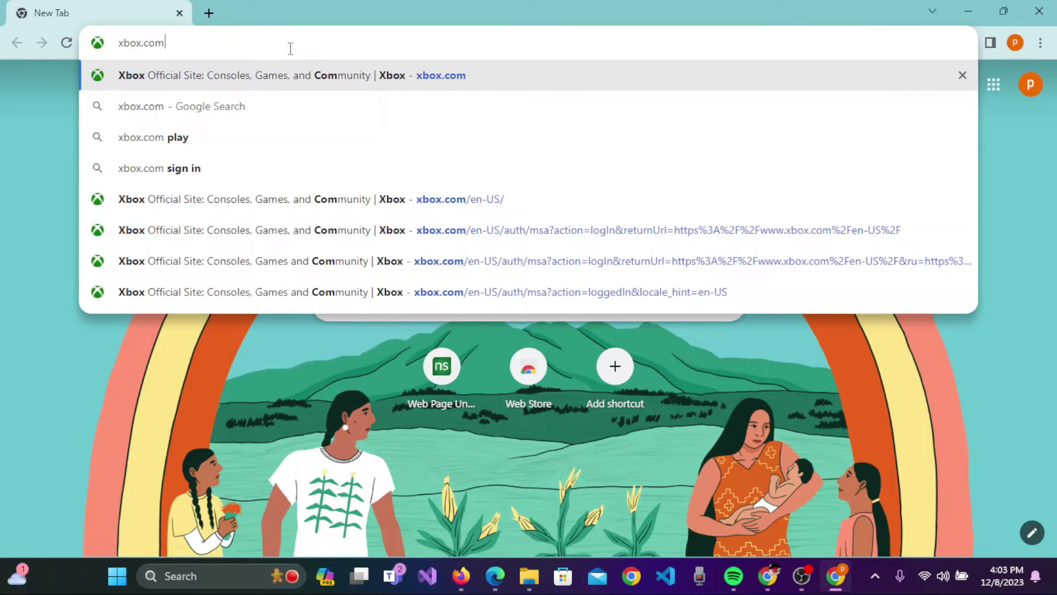
key("Return")
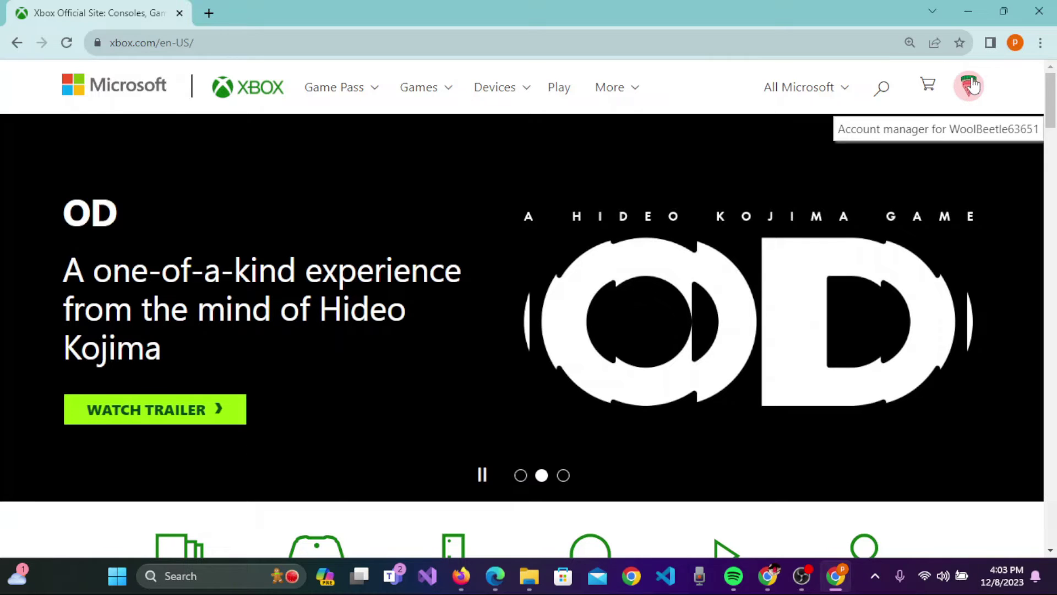
Open My Microsoft account from the account avatar menu at top right.
left_click(972, 85)
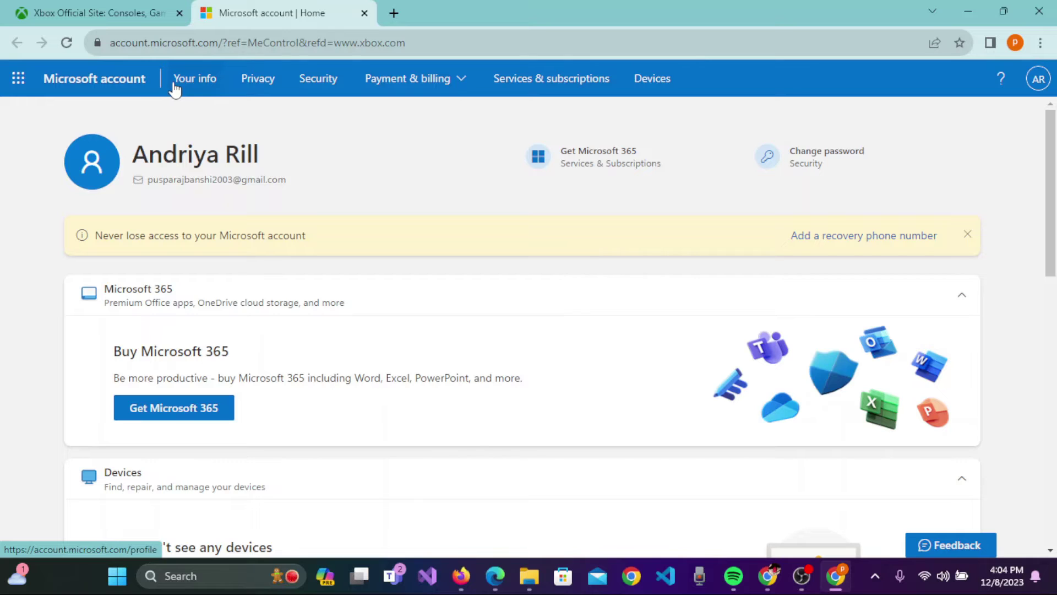
Open Your info and scroll to the bottom of the profile page.
left_click(199, 85)
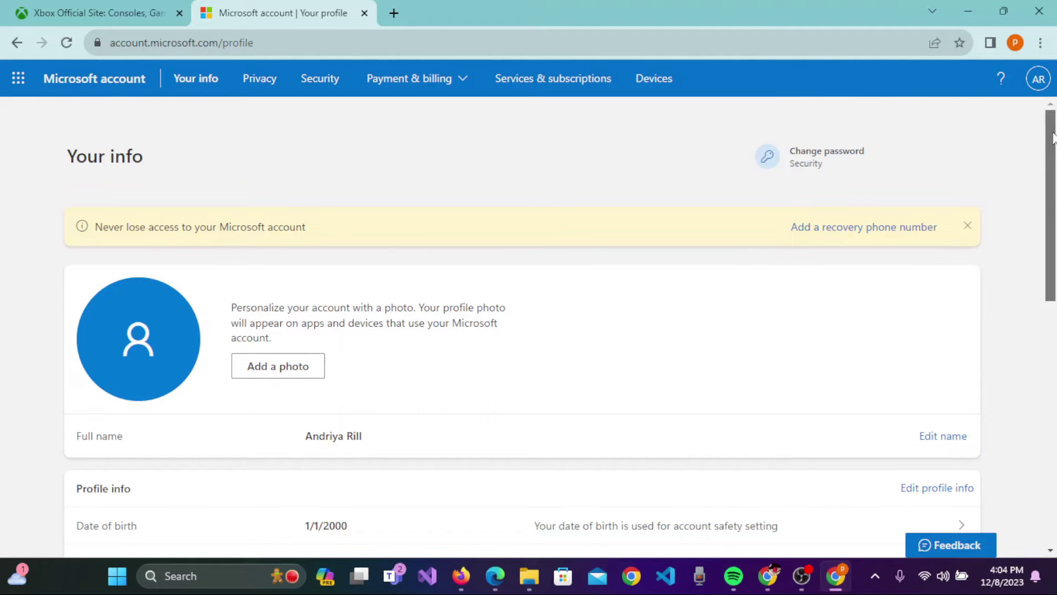
left_click_drag(1052, 137, 1002, 447)
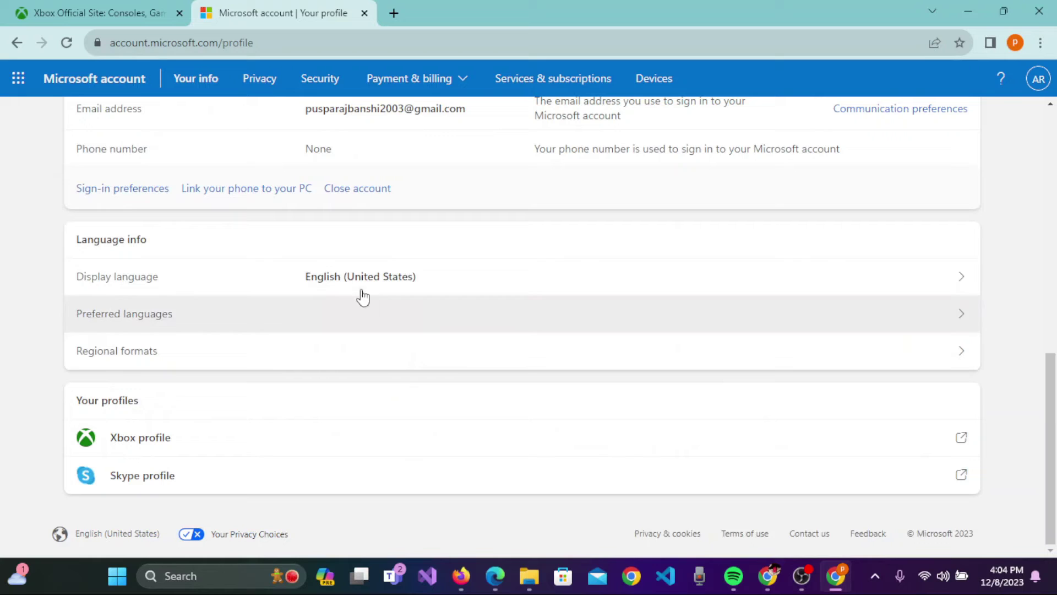
Open the Close account help article and scroll to its Contact Microsoft Support link.
left_click(384, 190)
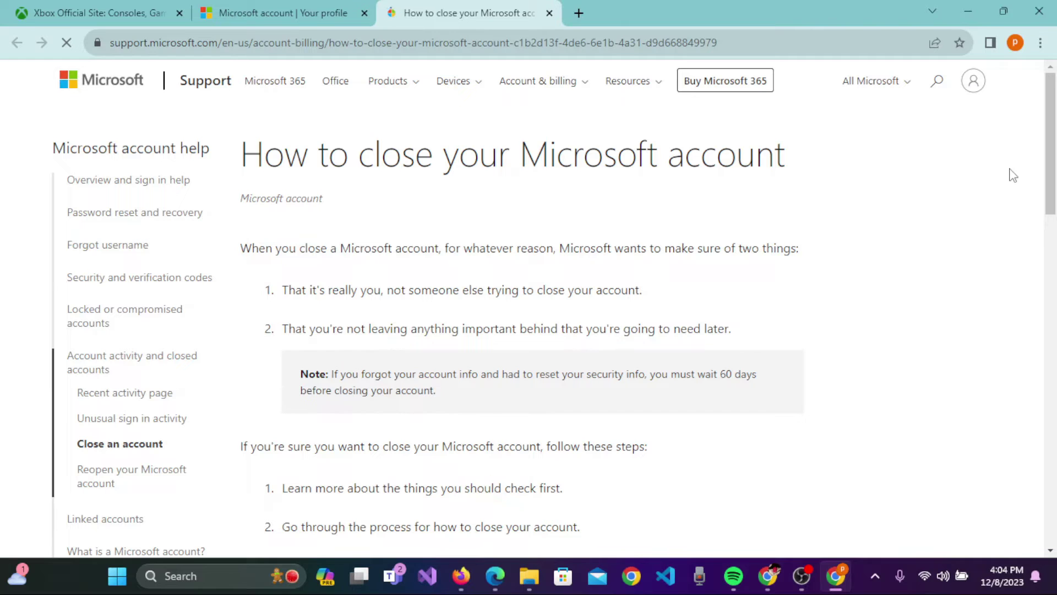
left_click_drag(1052, 126, 1051, 180)
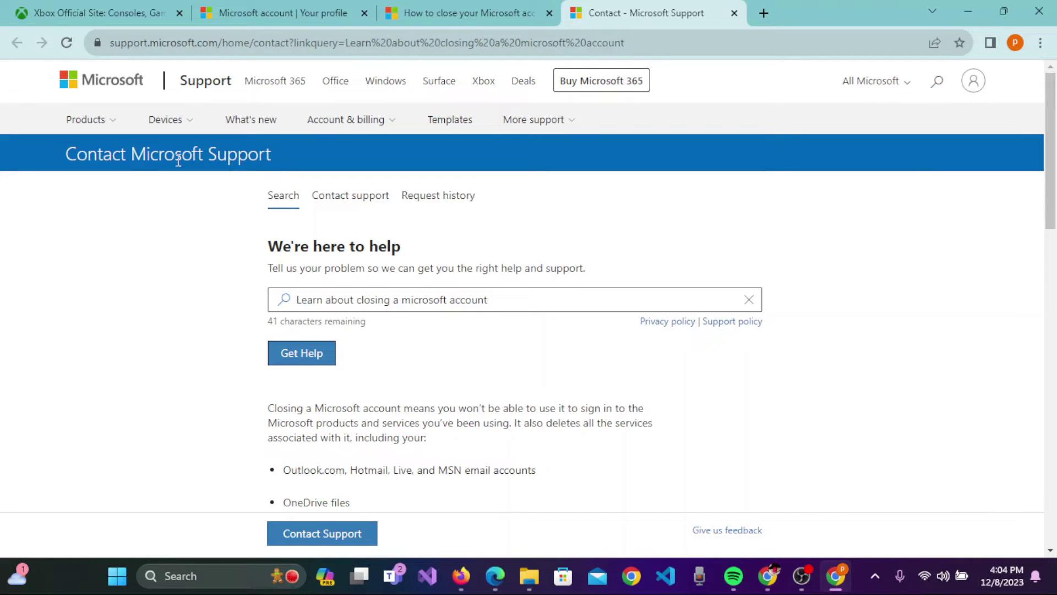
Search help for 'Learn about closing a microsoft account' and scroll through the results.
left_click(326, 299)
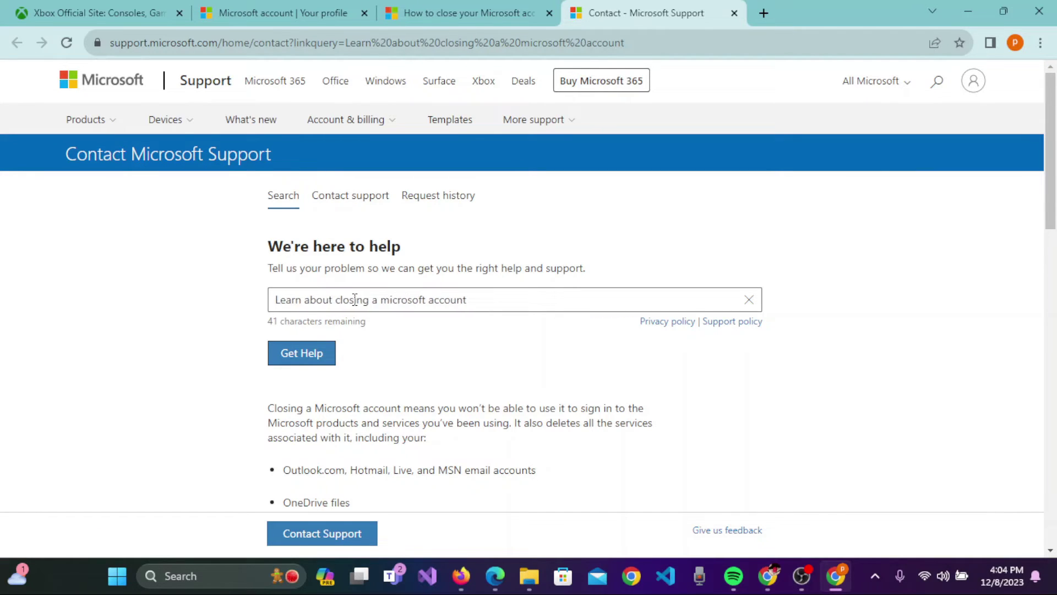
left_click_drag(501, 299, 241, 314)
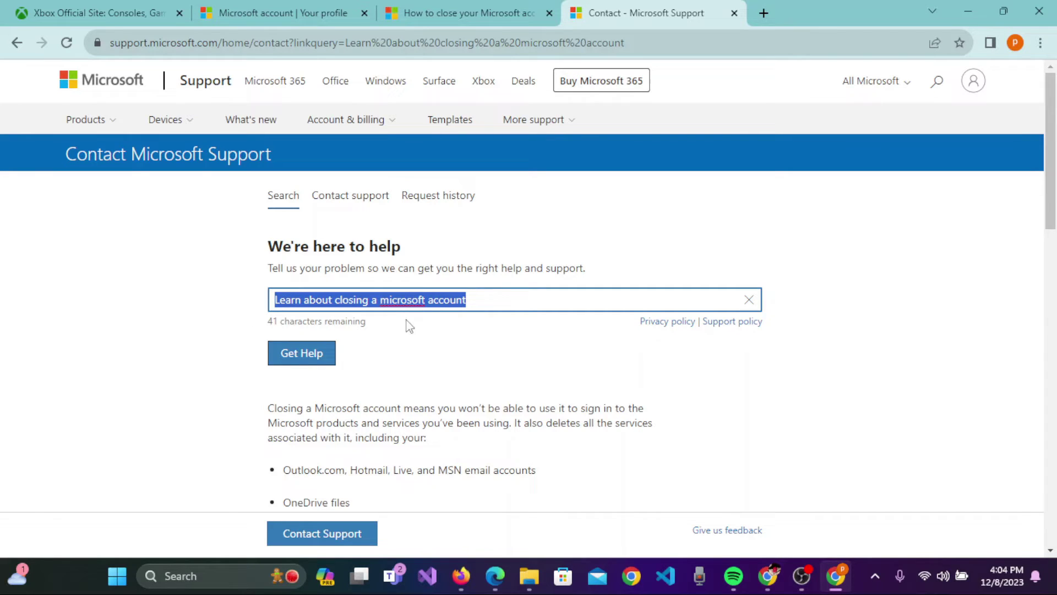
left_click(317, 359)
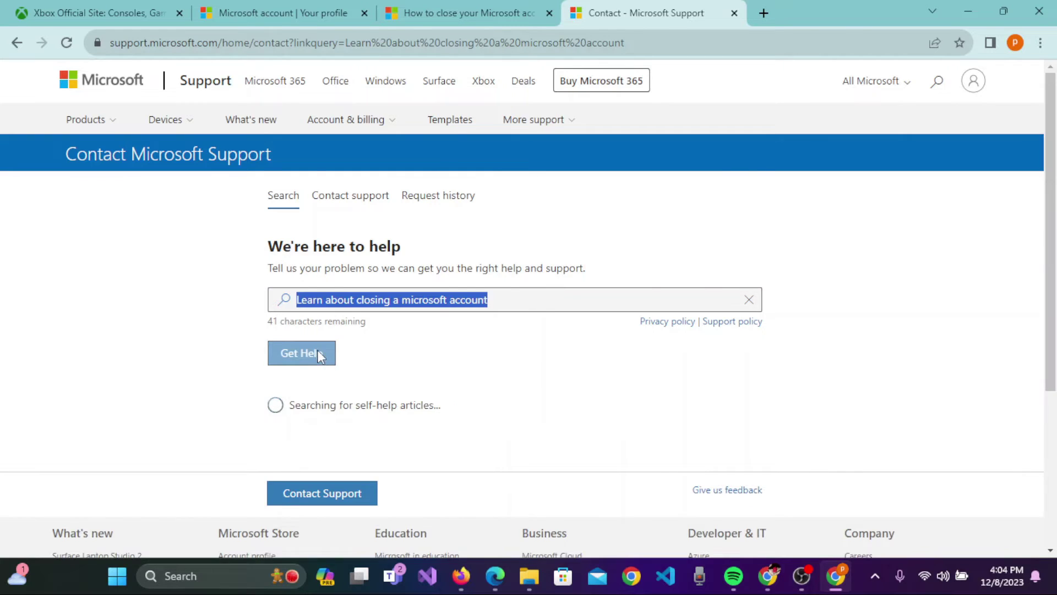
scroll(1055, 265, "down", 5)
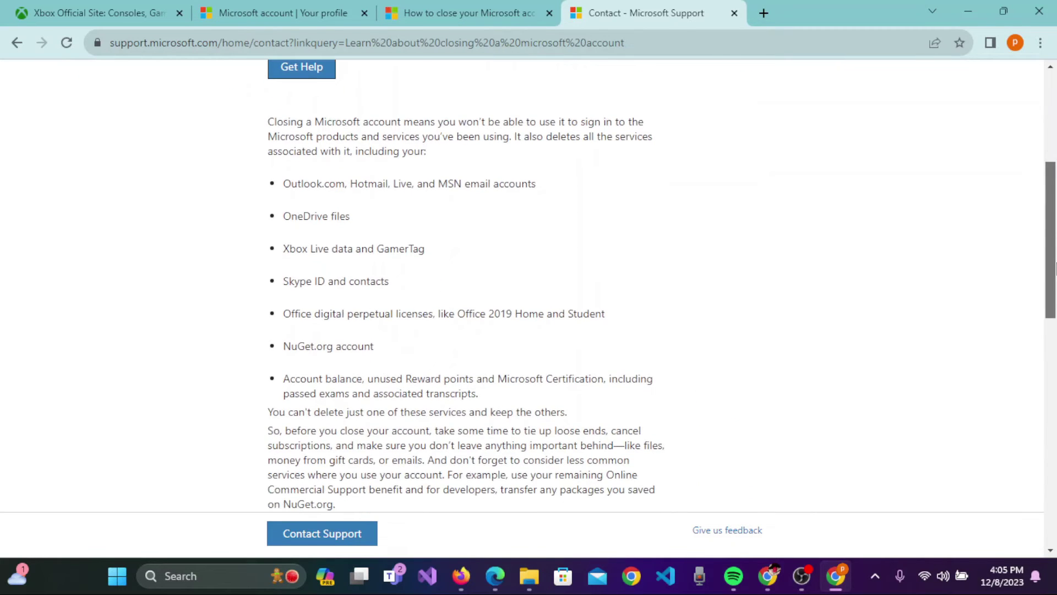
scroll(309, 491, "down", 2)
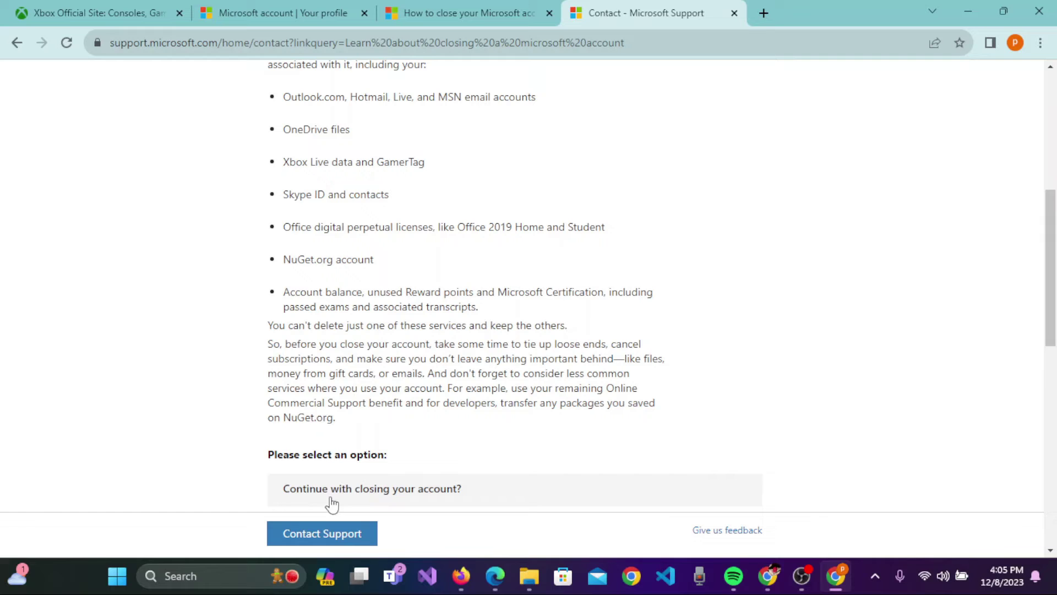
Confirm 'Continue with closing your account?' twice to reveal the seven closure steps.
left_click(390, 493)
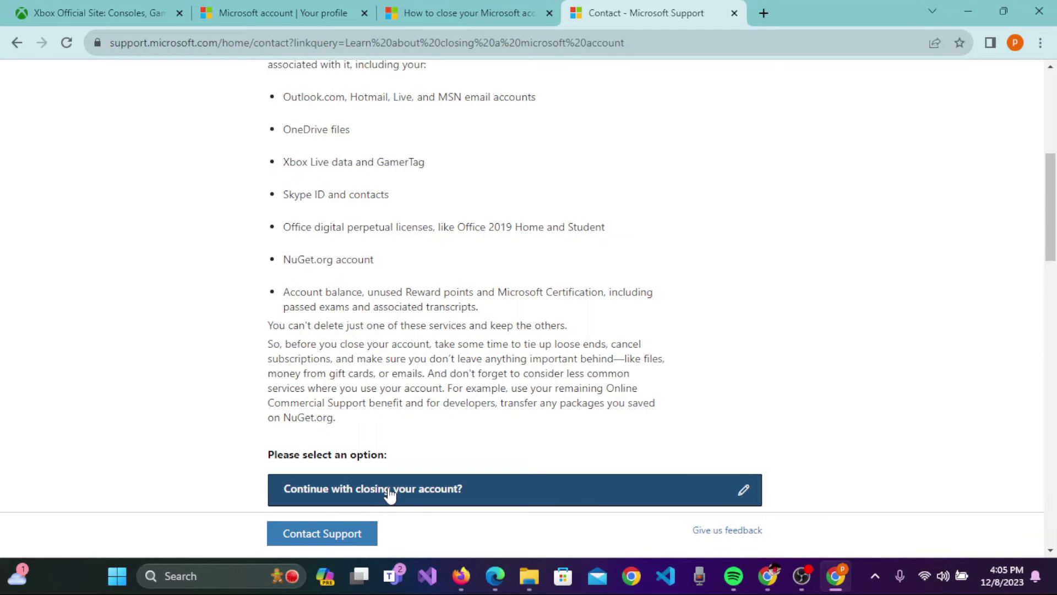
left_click_drag(1053, 207, 1053, 361)
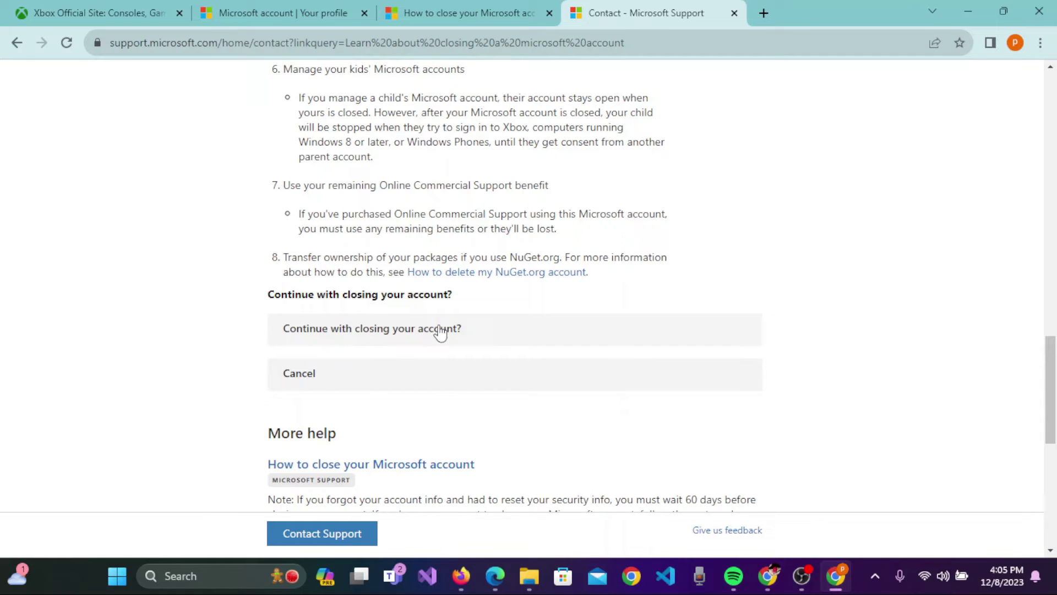
left_click(459, 334)
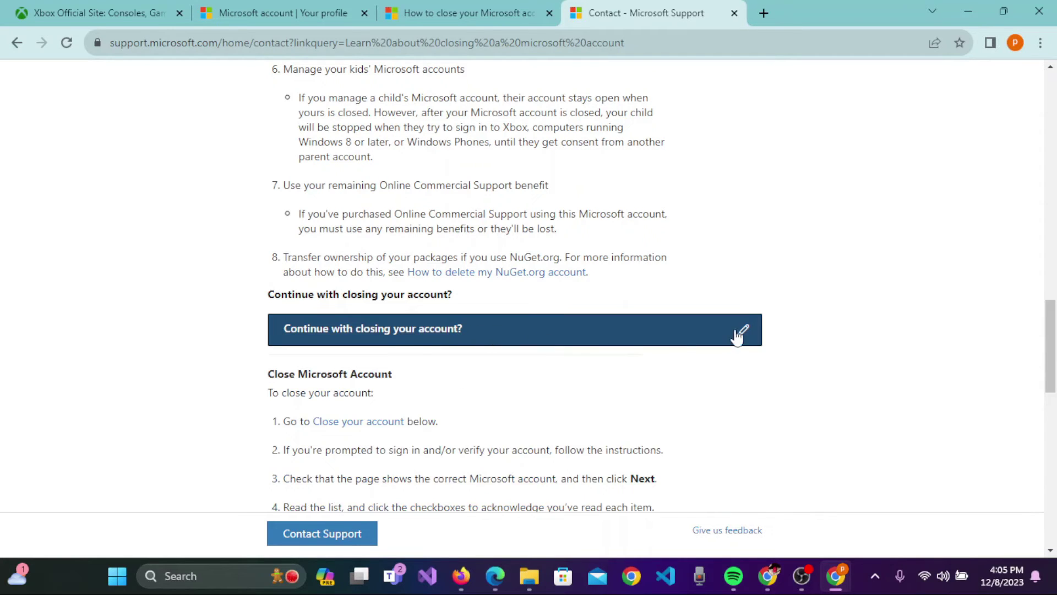
mouse_move(1053, 337)
left_mouse_down()
mouse_move(1053, 374)
mouse_move(1054, 342)
left_mouse_up()
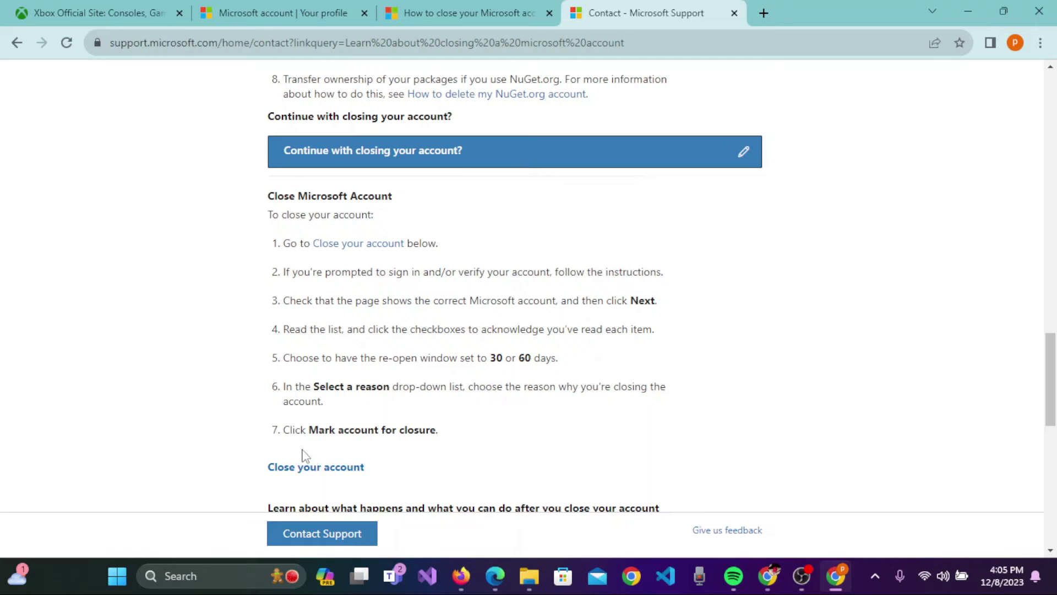
Open the account closure page and highlight its ready-to-close heading and 60-day wait note.
left_click(335, 472)
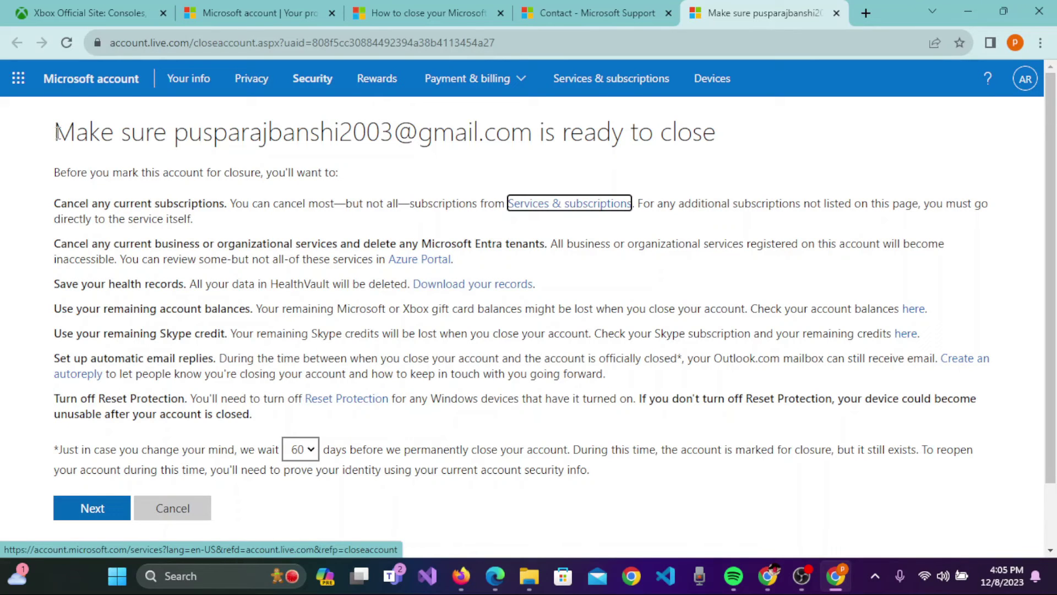
left_click_drag(57, 132, 771, 161)
left_click(114, 510)
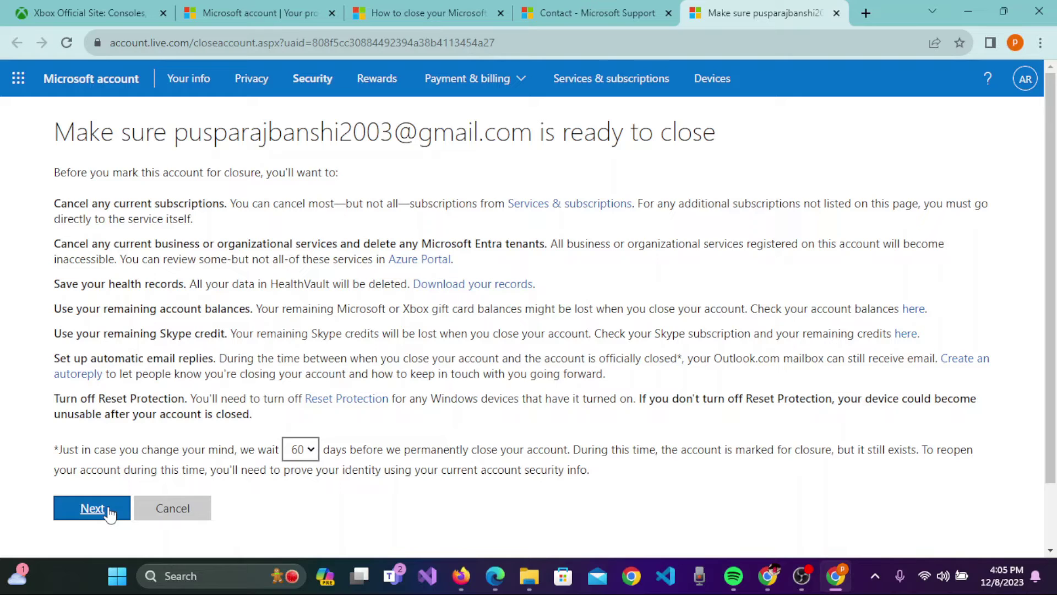
left_click_drag(56, 453, 107, 518)
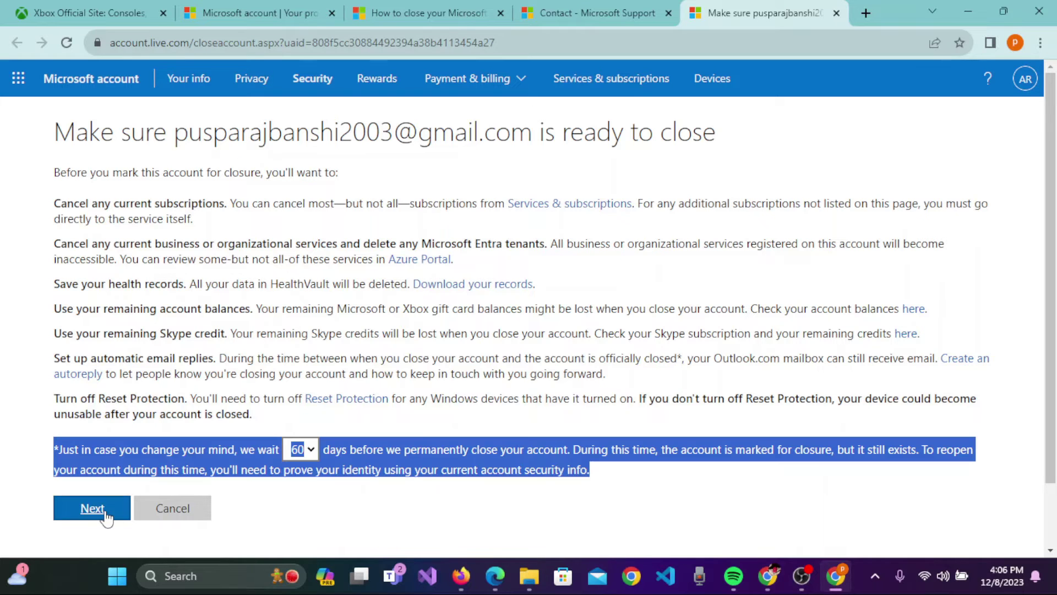
Move to the acknowledgement page and tick all ten closure acknowledgement checkboxes.
left_click(105, 512)
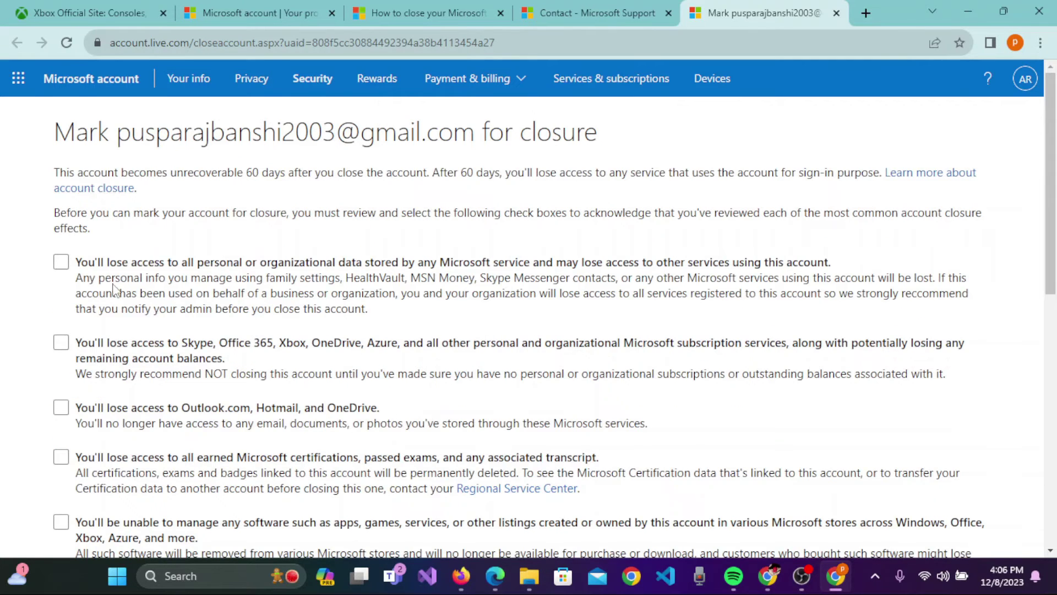
left_click(61, 262)
left_click(61, 342)
left_click(61, 407)
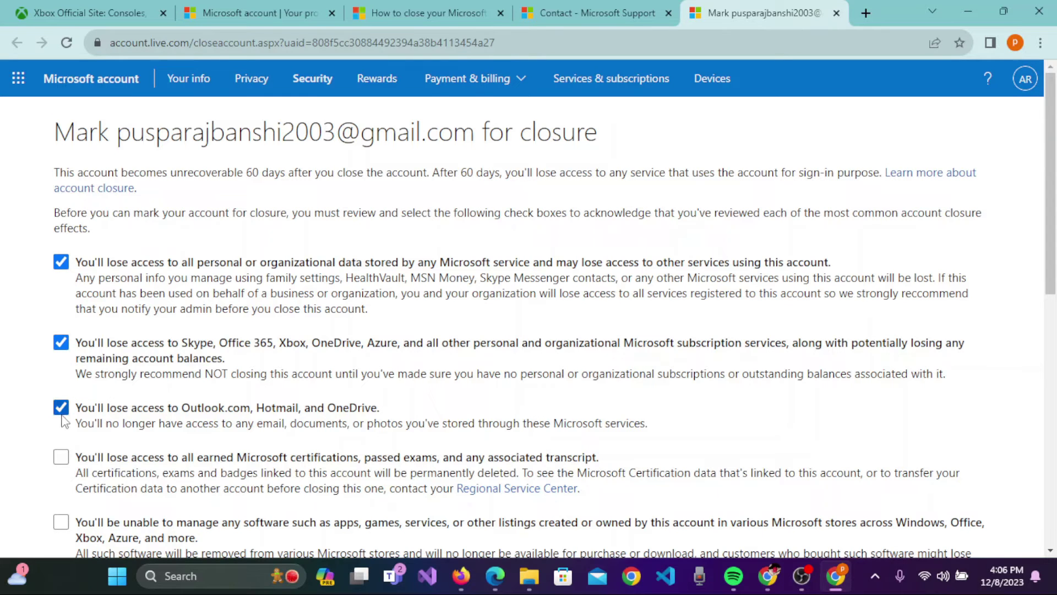
left_click(61, 457)
left_click(61, 522)
scroll(61, 522, "down", 9)
left_click(61, 368)
left_click(61, 303)
left_click(61, 239)
left_click(61, 174)
left_click(62, 108)
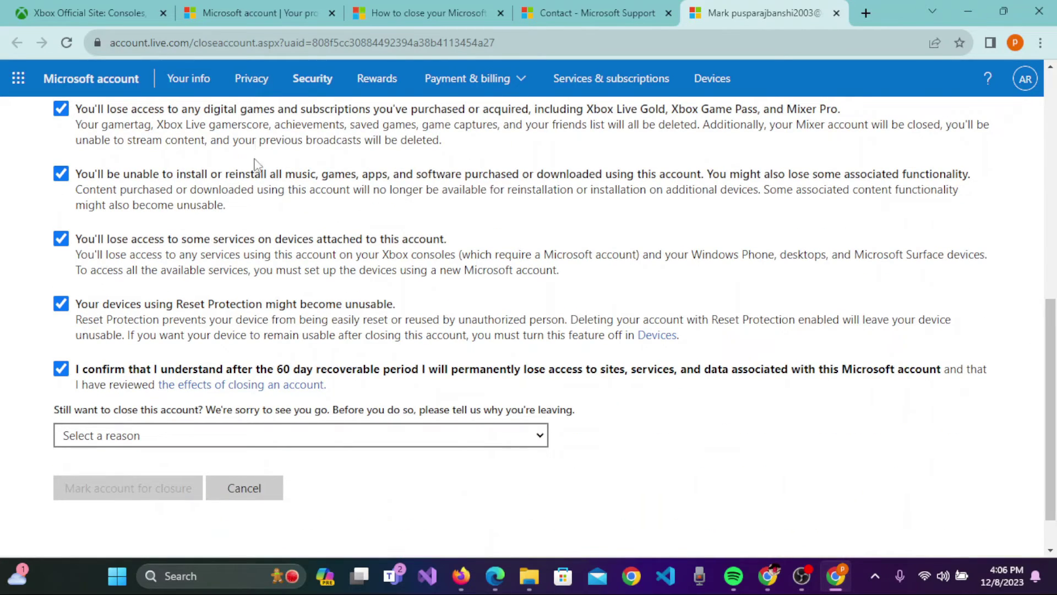
Set the reason for leaving to 'My reason isn't listed'.
left_click_drag(1049, 363, 1049, 304)
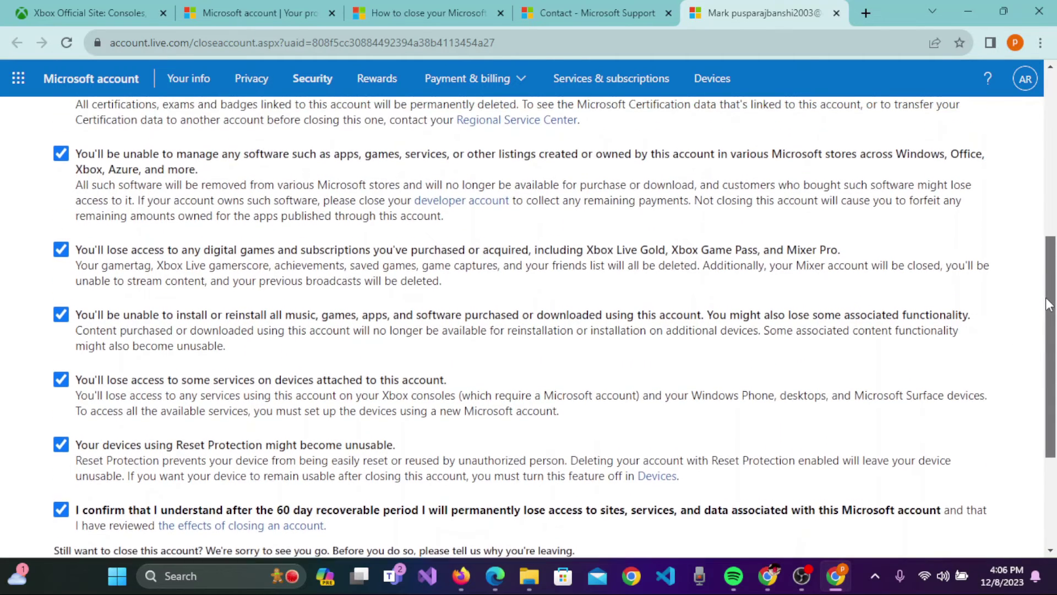
scroll(1049, 305, "down", 4)
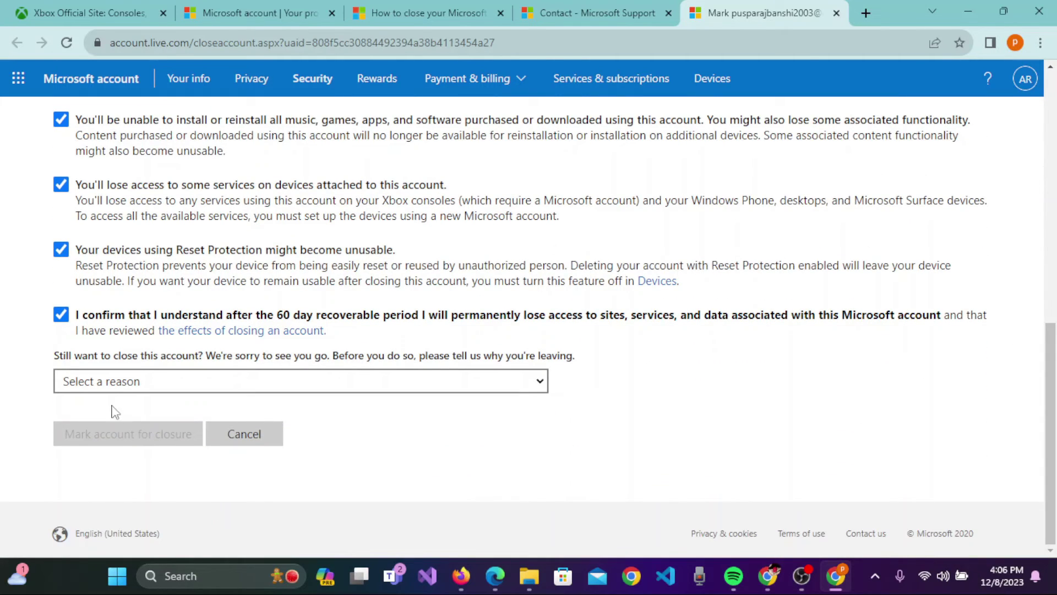
left_click(541, 382)
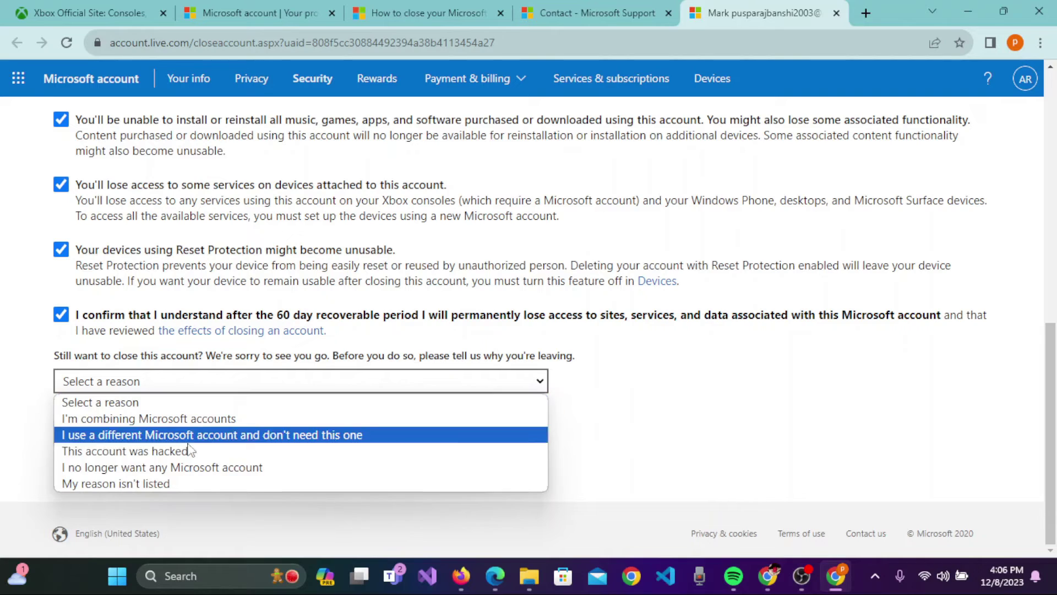
left_click(165, 484)
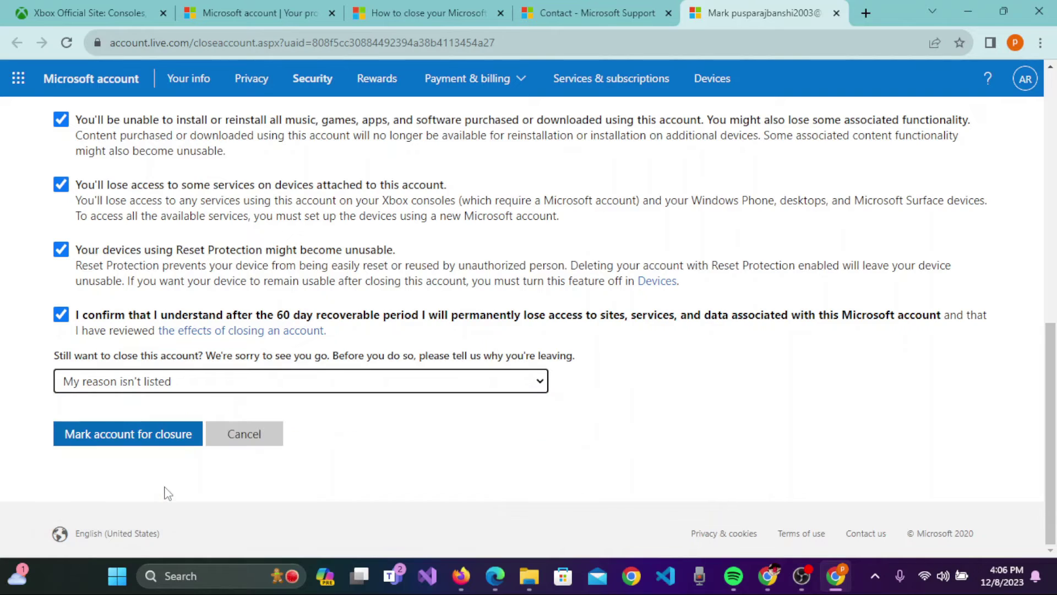
Mark the account for closure, then dismiss the 2/6/2024 closure confirmation with Done.
left_click(158, 436)
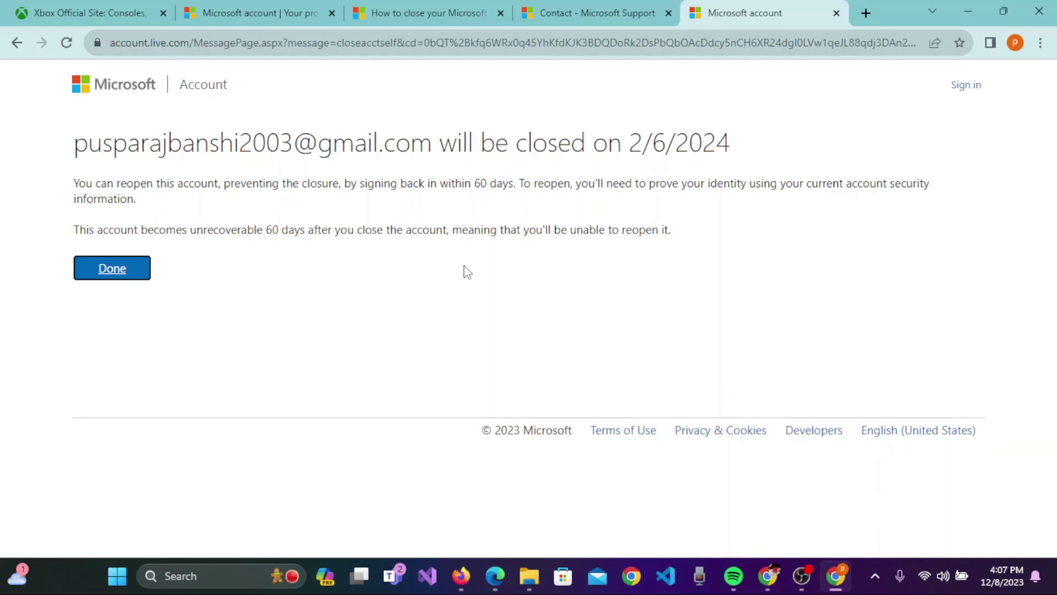
left_click(132, 271)
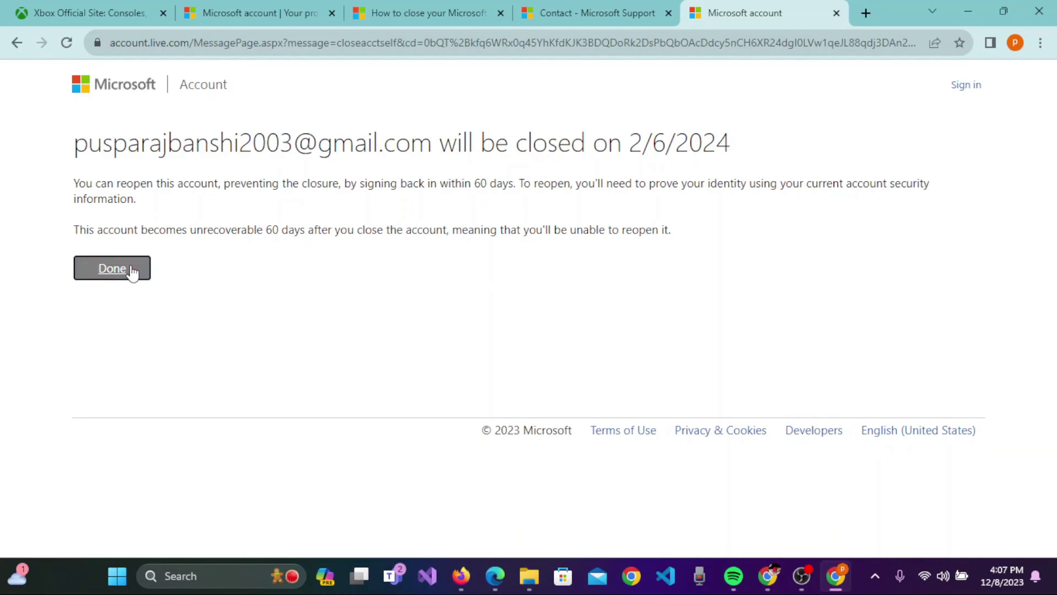